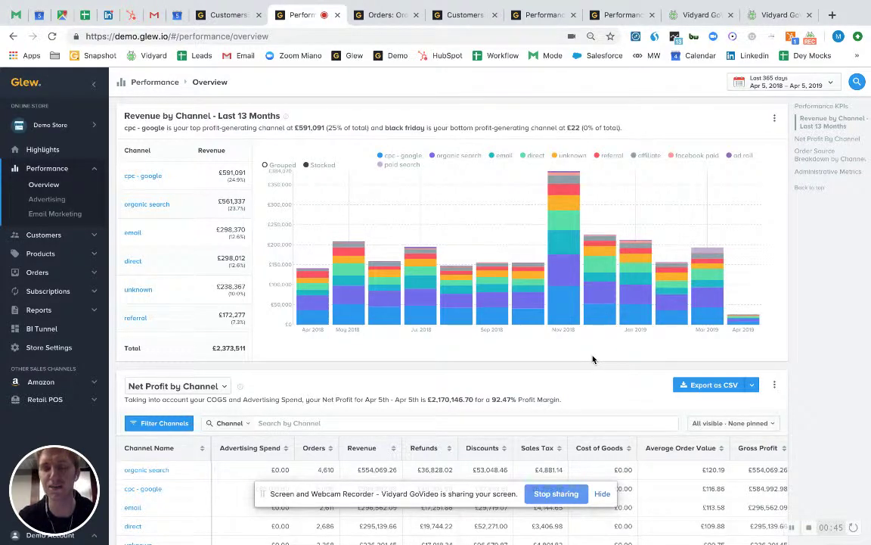
Step: Switch to the open PowerPoint presentation
{"action": "key", "text": "ctrl+Up"}
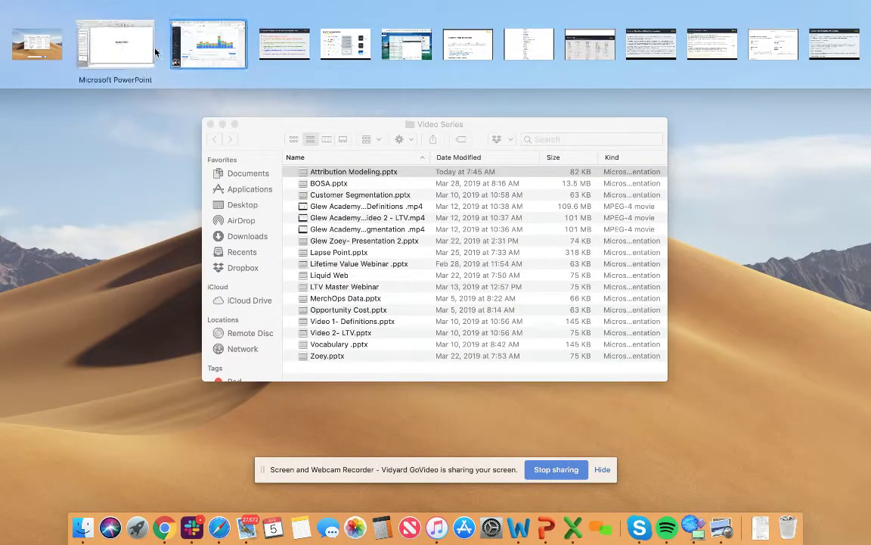
{"action": "left_click", "coordinate": [125, 44]}
{"action": "left_click", "coordinate": [85, 132]}
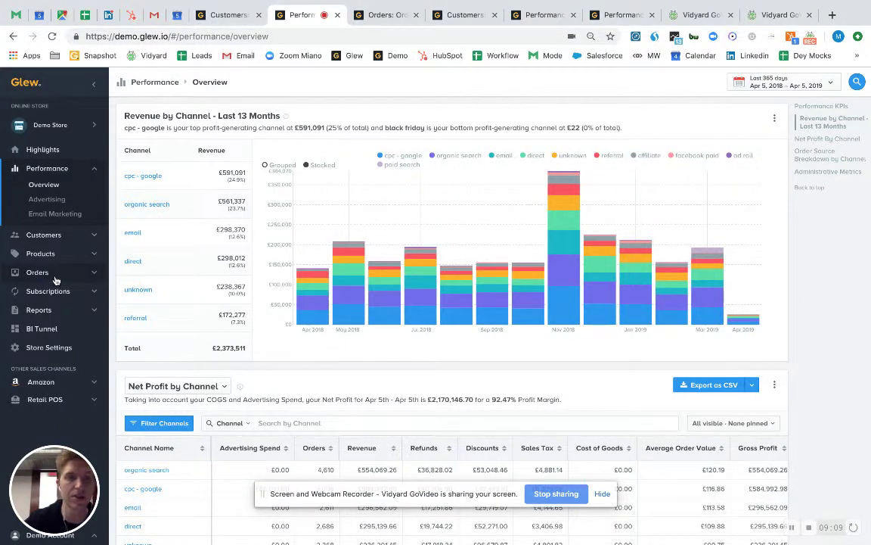
Step: Examine the paid orders in the Order List across its columns and open the Customer List
{"action": "left_click", "coordinate": [54, 277]}
{"action": "left_click", "coordinate": [58, 242]}
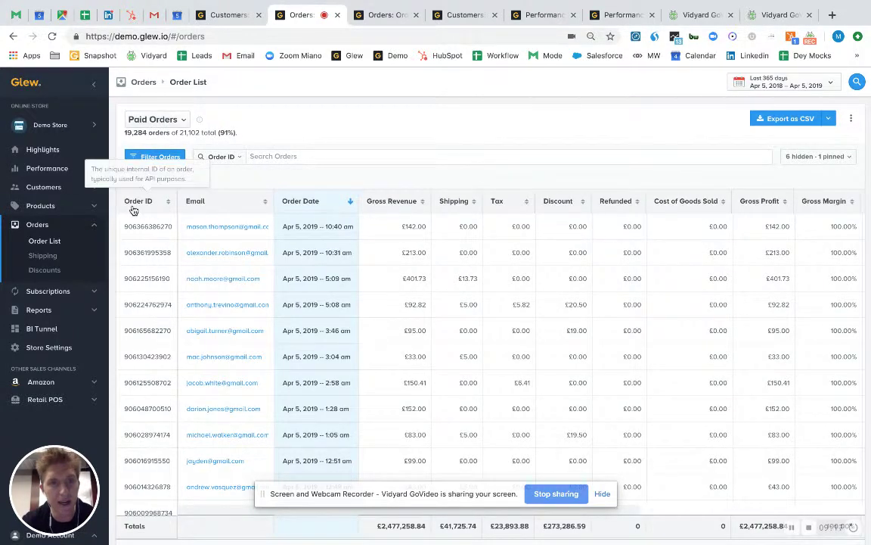
{"action": "scroll", "coordinate": [707, 272], "scroll_direction": "right", "scroll_amount": 5}
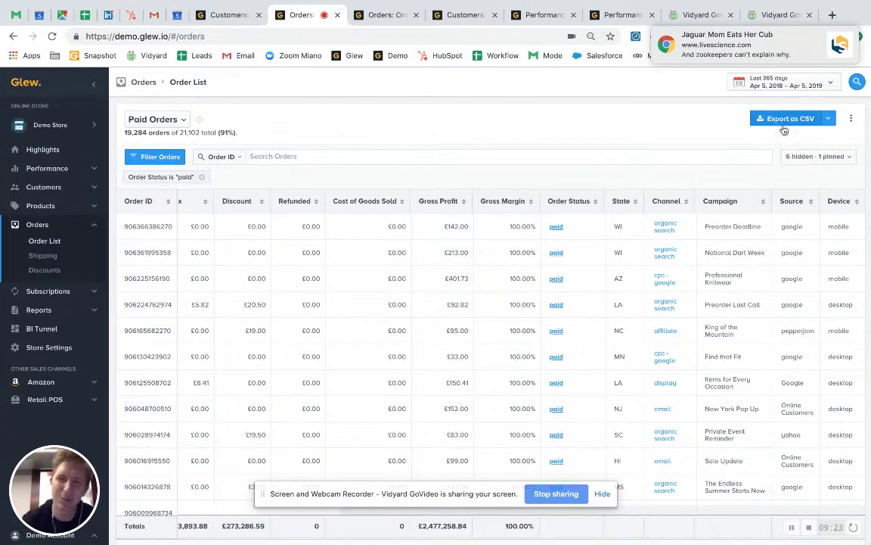
{"action": "left_click_drag", "start_coordinate": [780, 119], "coordinate": [656, 162]}
{"action": "scroll", "coordinate": [551, 223], "scroll_direction": "left", "scroll_amount": 5}
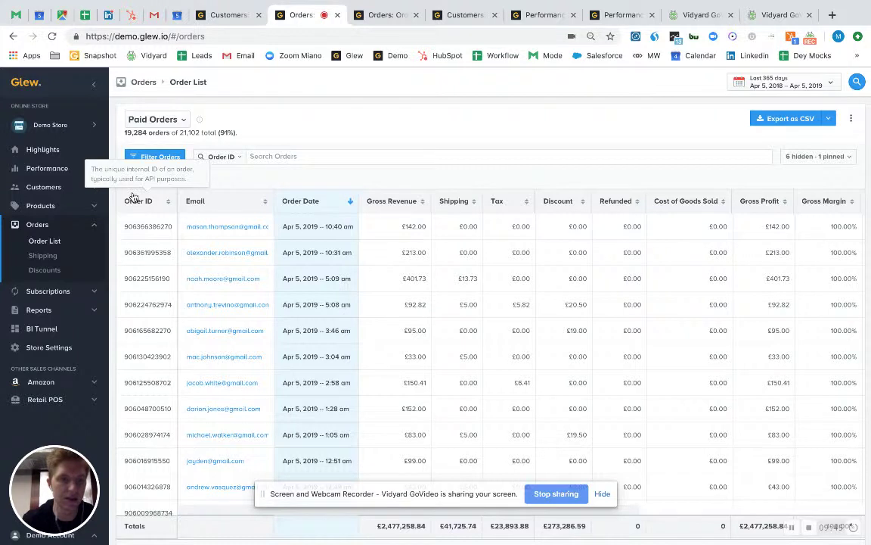
{"action": "left_click", "coordinate": [43, 187]}
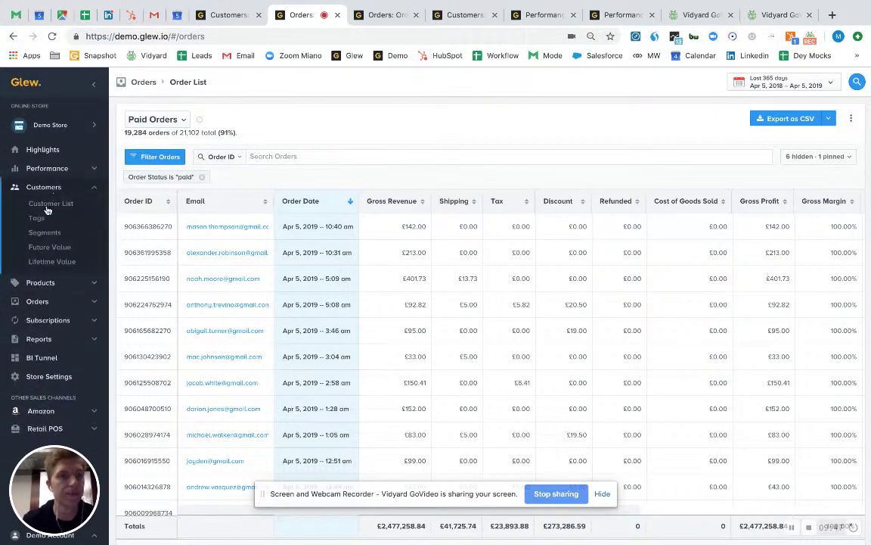
{"action": "left_click", "coordinate": [49, 204]}
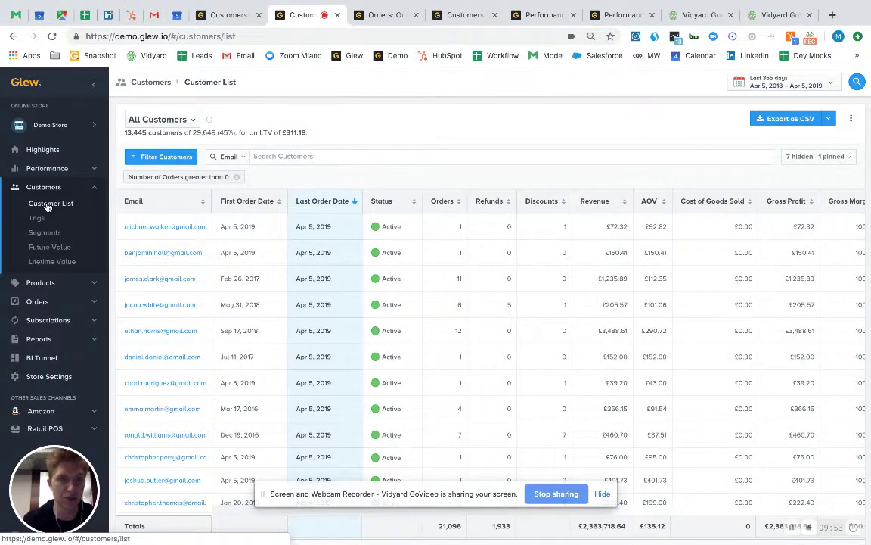
Step: Inspect the May 2018 and November 2018 breakdowns in the Performance Overview's Revenue by Channel chart
{"action": "left_click", "coordinate": [47, 168]}
{"action": "left_click", "coordinate": [46, 186]}
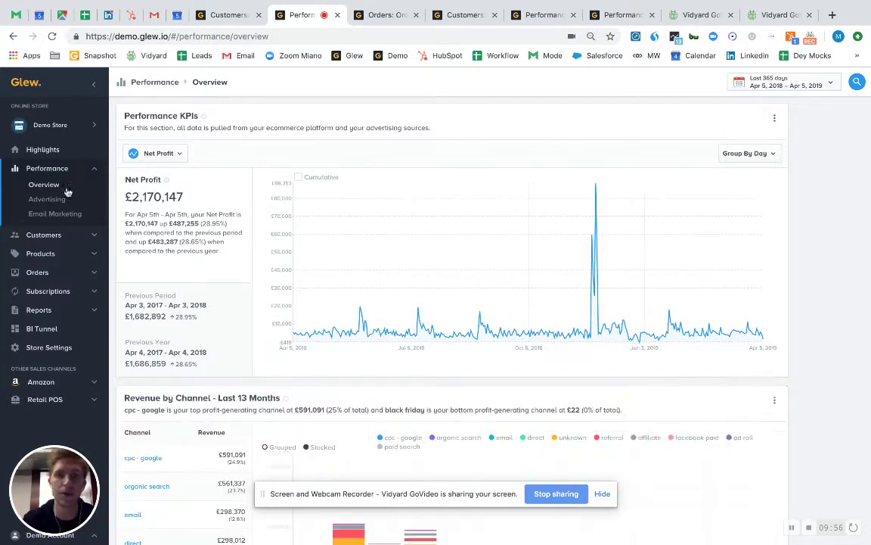
{"action": "scroll", "coordinate": [827, 371], "scroll_direction": "down", "scroll_amount": 5}
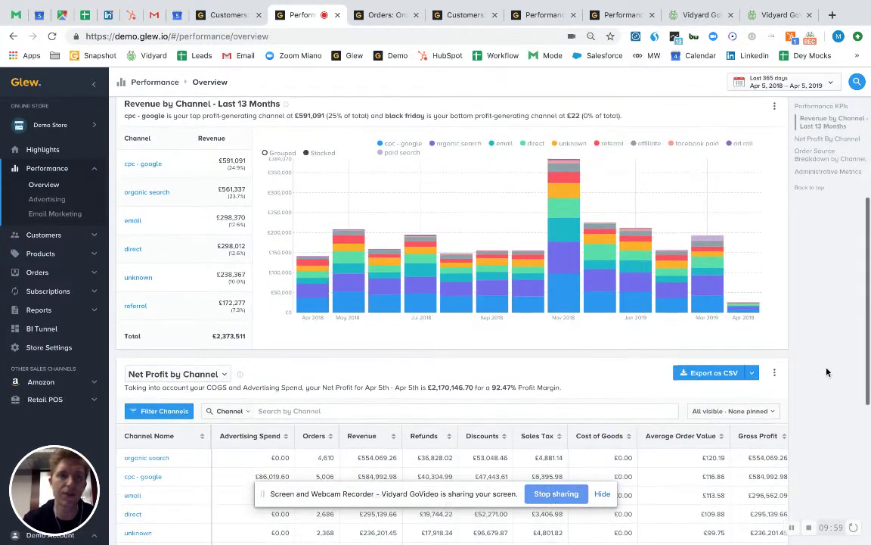
{"action": "scroll", "coordinate": [826, 371], "scroll_direction": "up", "scroll_amount": 1}
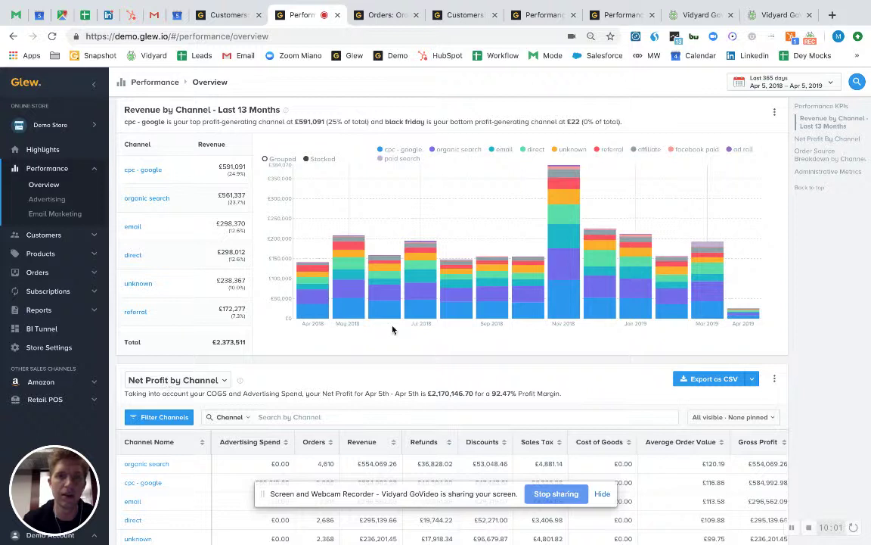
{"action": "mouse_move", "coordinate": [347, 274]}
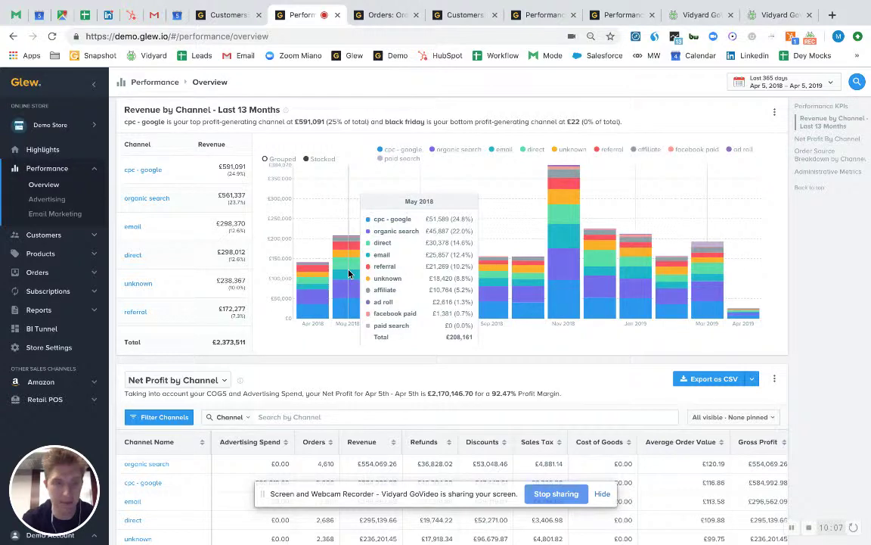
{"action": "mouse_move", "coordinate": [559, 235]}
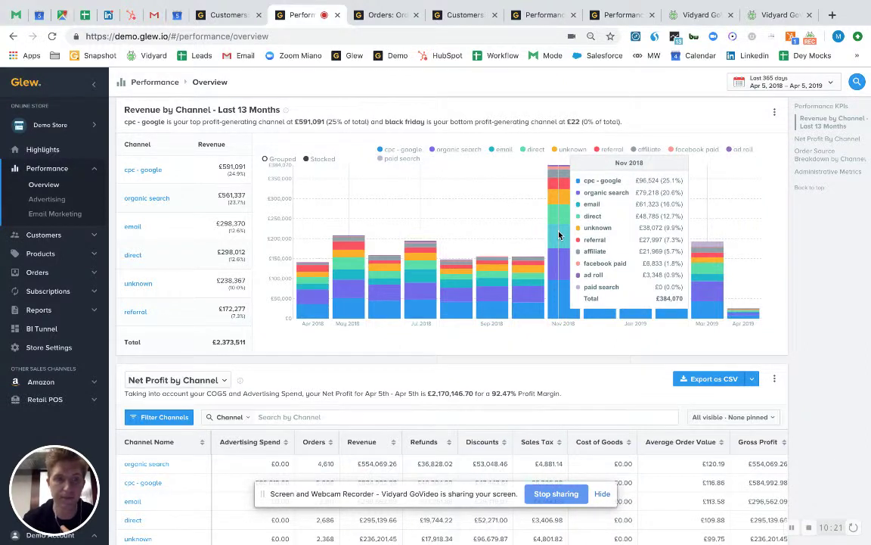
Step: Open the Customer List and examine its Channel, Campaign, Device and Source columns
{"action": "left_click", "coordinate": [43, 235]}
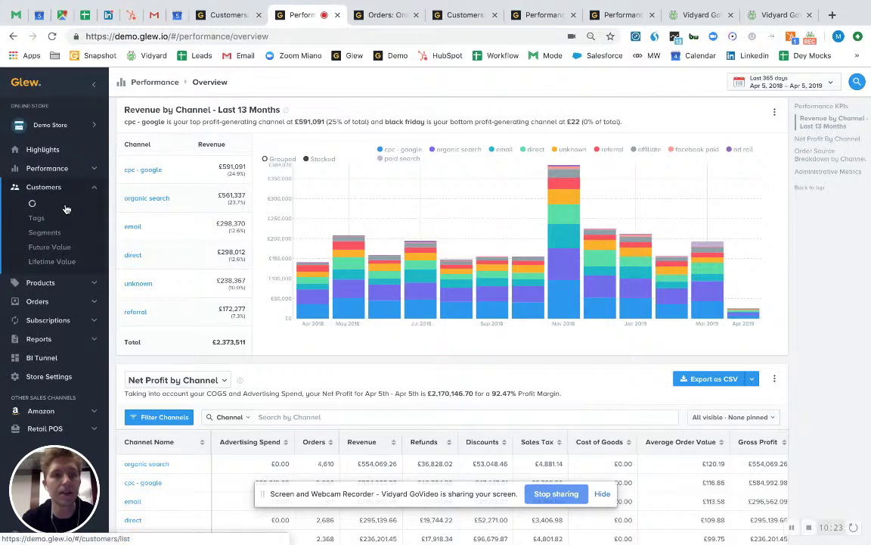
{"action": "left_click", "coordinate": [65, 206]}
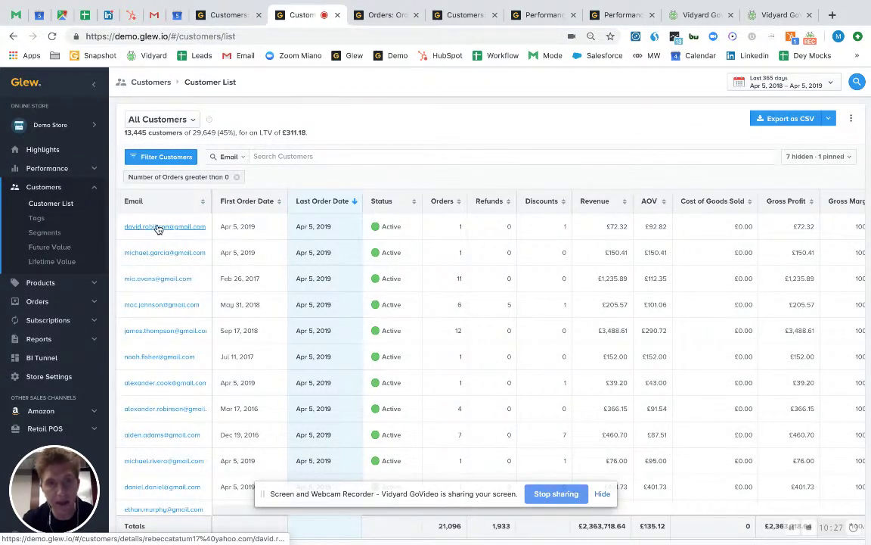
{"action": "scroll", "coordinate": [560, 344], "scroll_direction": "right", "scroll_amount": 5}
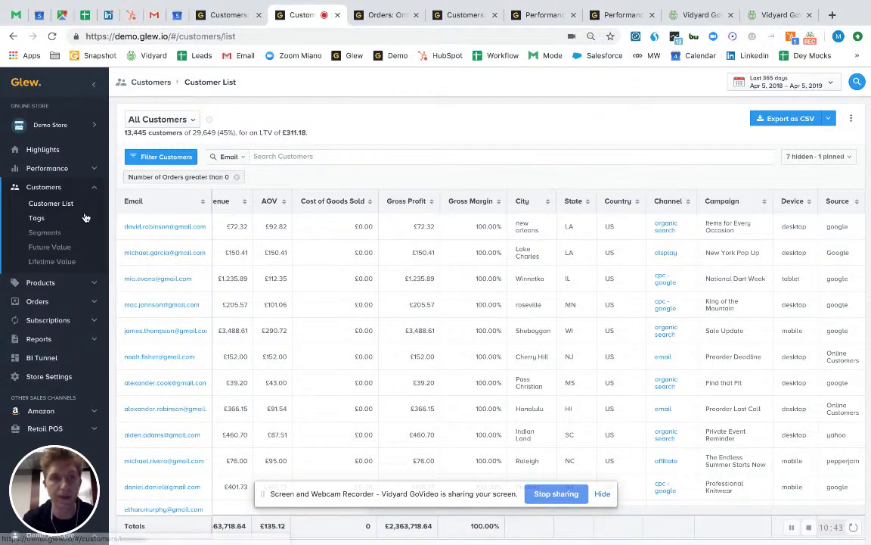
Step: Return to the Performance Overview and view the Revenue by Channel chart and Net Profit by Channel table
{"action": "left_click", "coordinate": [47, 168]}
{"action": "left_click", "coordinate": [36, 184]}
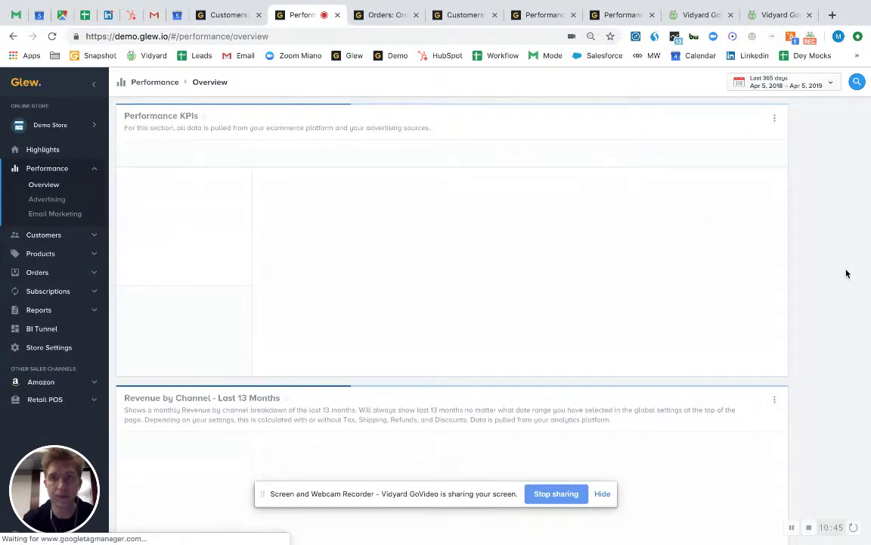
{"action": "scroll", "coordinate": [844, 275], "scroll_direction": "down", "scroll_amount": 5}
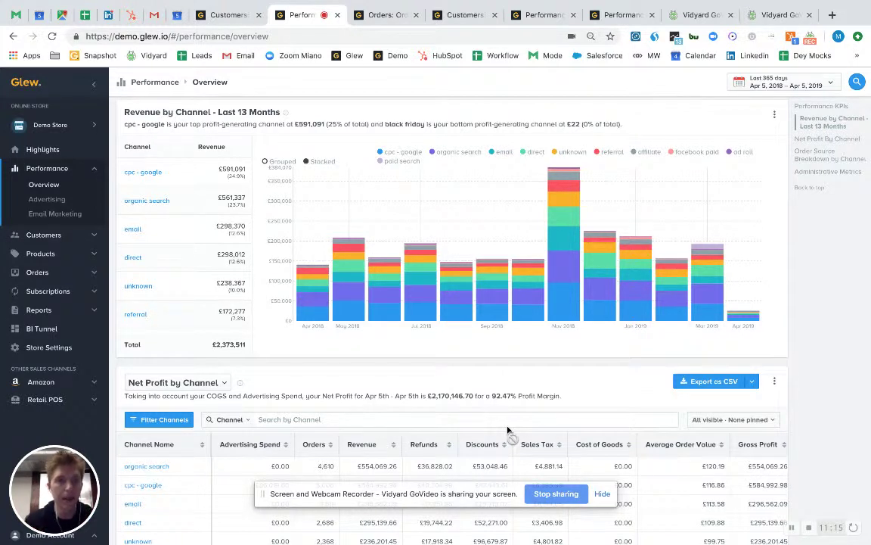
Step: Open the customers' Lifetime Value report and examine the Lifetime Value column of the LTV Profitability by Channel table
{"action": "left_click", "coordinate": [46, 234]}
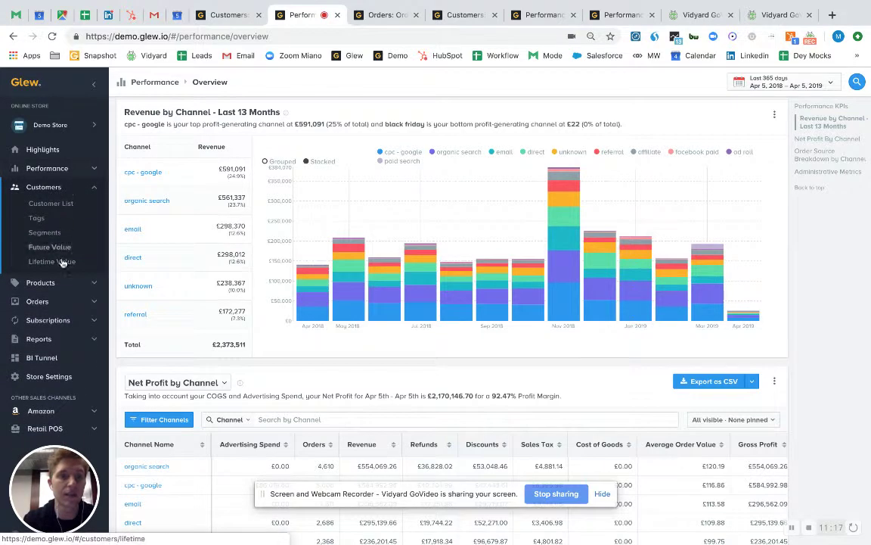
{"action": "left_click", "coordinate": [63, 261]}
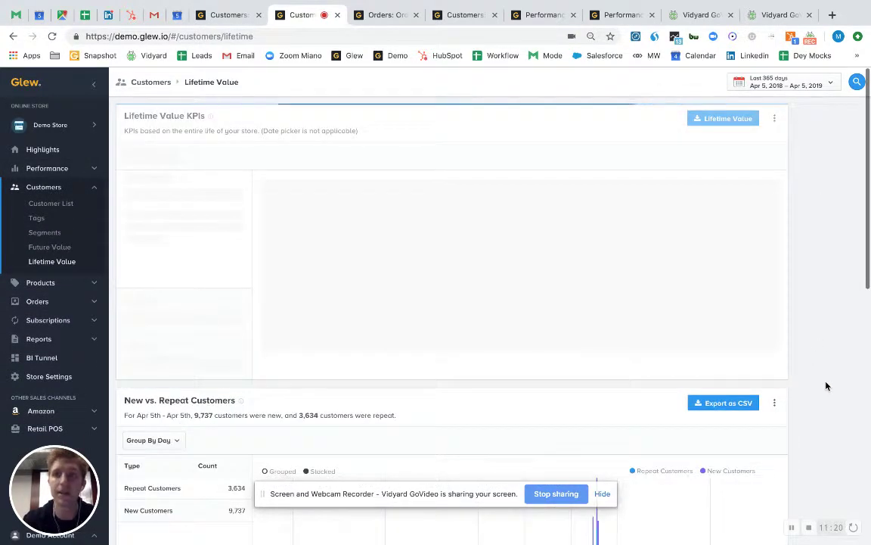
{"action": "scroll", "coordinate": [826, 386], "scroll_direction": "down", "scroll_amount": 10}
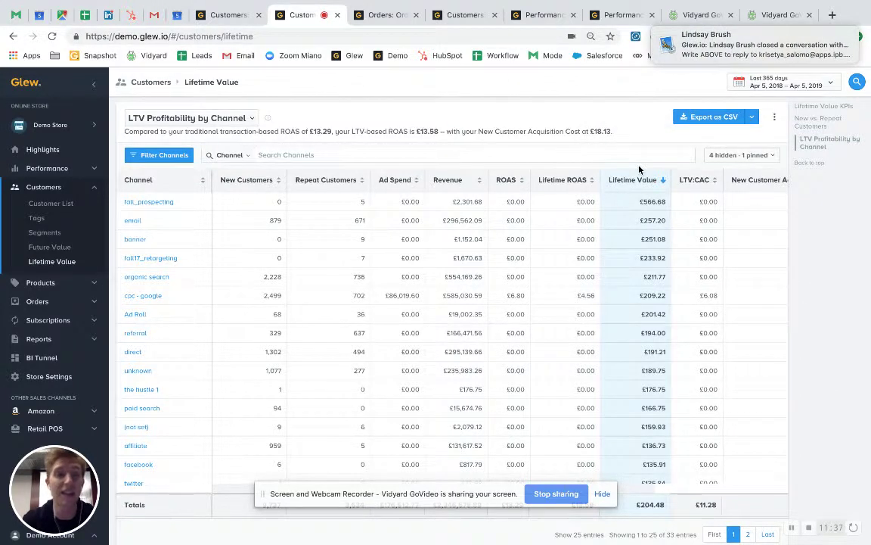
{"action": "mouse_move", "coordinate": [639, 179]}
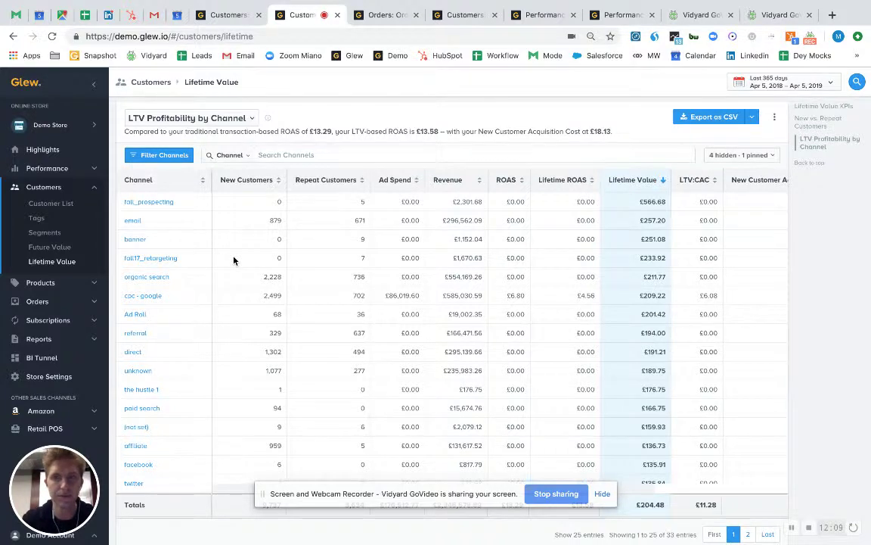
Step: Switch to the other open Lifetime Value report and inspect the KPI chart's points for November 2018 through January 2019
{"action": "left_click", "coordinate": [233, 15]}
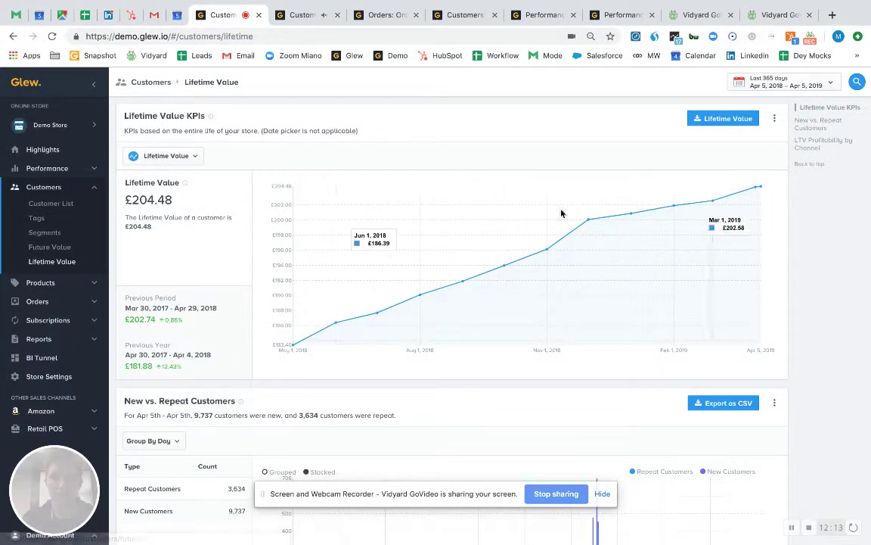
{"action": "mouse_move", "coordinate": [590, 264]}
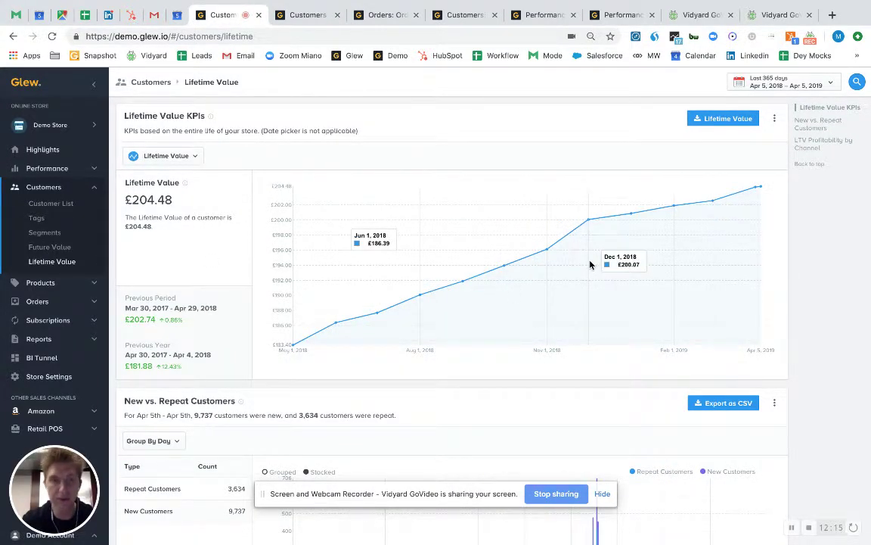
{"action": "mouse_move", "coordinate": [555, 249]}
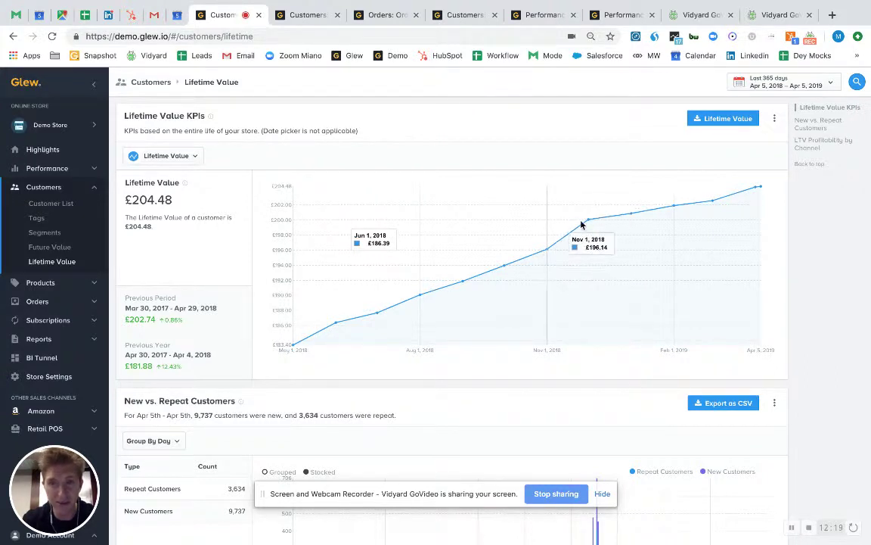
{"action": "mouse_move", "coordinate": [582, 224]}
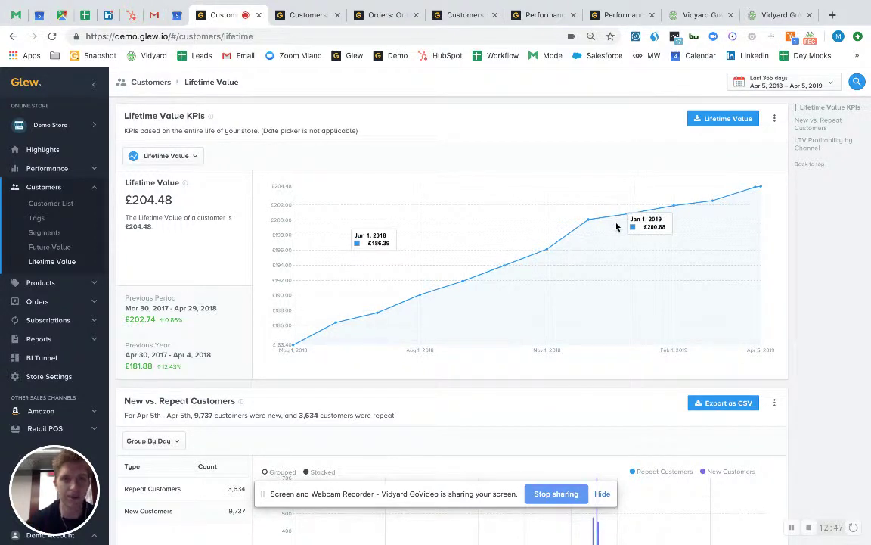
Step: In LTV Profitability by Channel, highlight the email and affiliate channels' lifetime values and the affiliate channel's new customer count for comparison
{"action": "scroll", "coordinate": [338, 315], "scroll_direction": "down", "scroll_amount": 8}
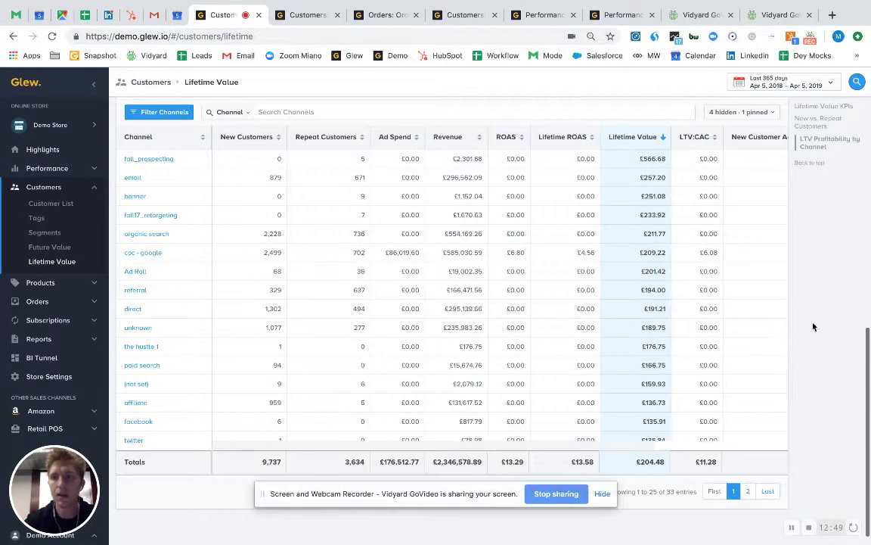
{"action": "scroll", "coordinate": [815, 297], "scroll_direction": "up", "scroll_amount": 1}
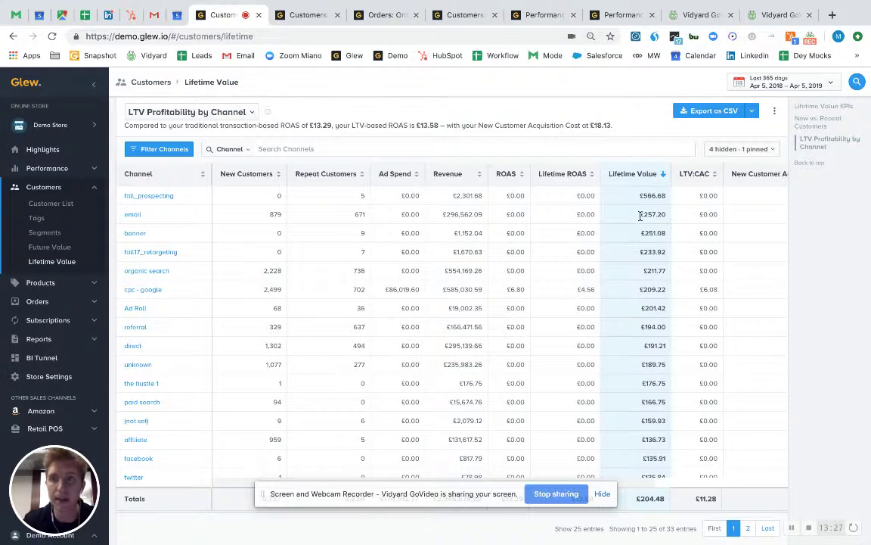
{"action": "left_click_drag", "start_coordinate": [639, 214], "coordinate": [665, 214]}
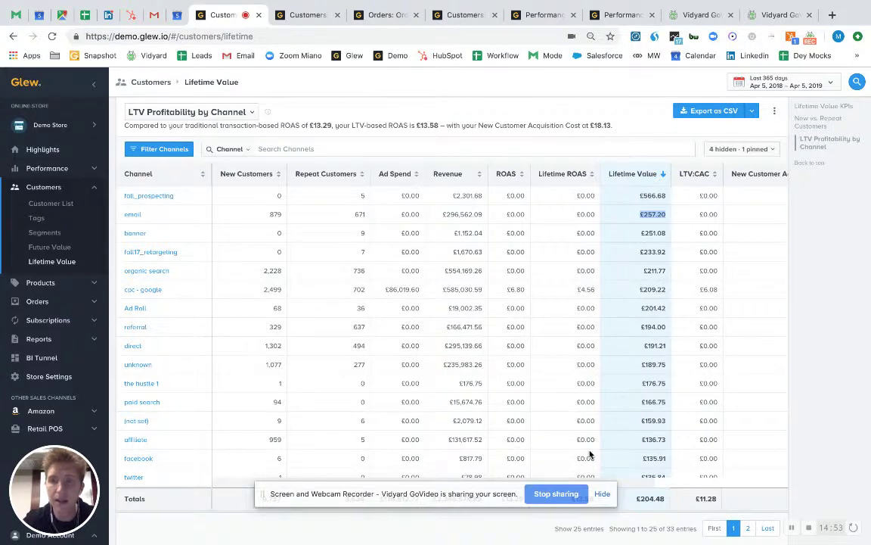
{"action": "left_click_drag", "start_coordinate": [640, 438], "coordinate": [667, 444]}
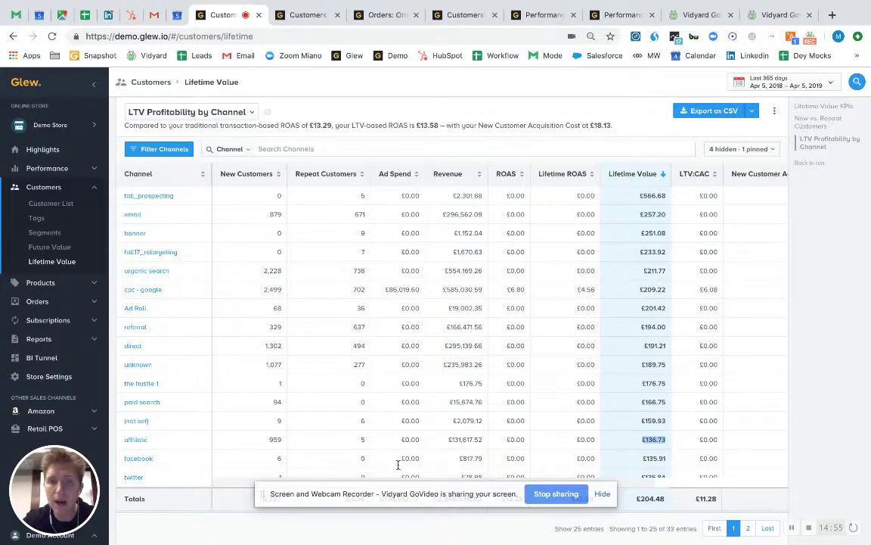
{"action": "left_click", "coordinate": [270, 440]}
{"action": "left_click_drag", "start_coordinate": [270, 440], "coordinate": [283, 442]}
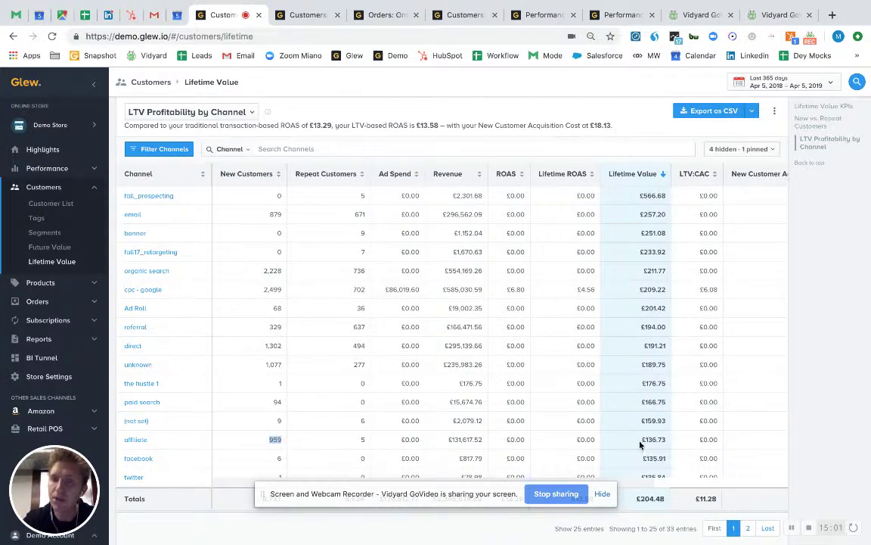
{"action": "left_click_drag", "start_coordinate": [641, 439], "coordinate": [671, 441]}
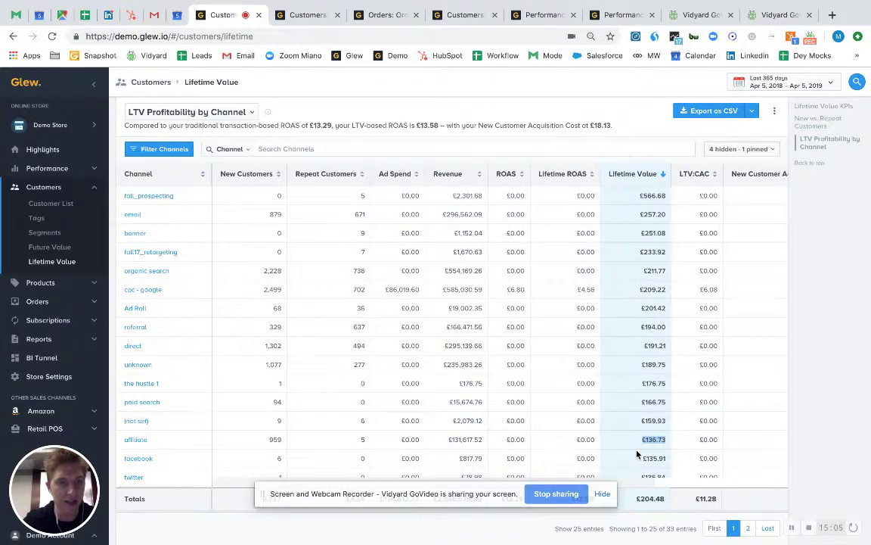
Step: Start a new customer segment from the Customer List with the filter Number of Orders equals 1
{"action": "left_click", "coordinate": [51, 204]}
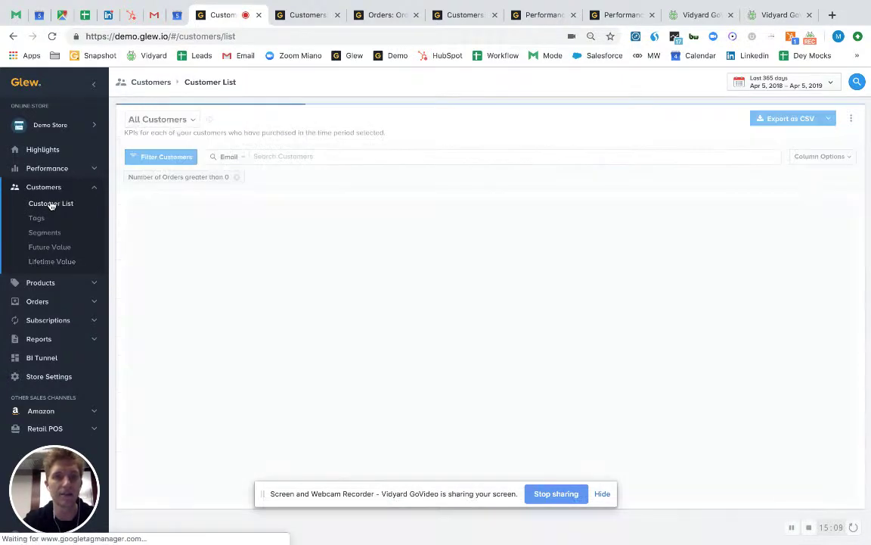
{"action": "left_click", "coordinate": [158, 120]}
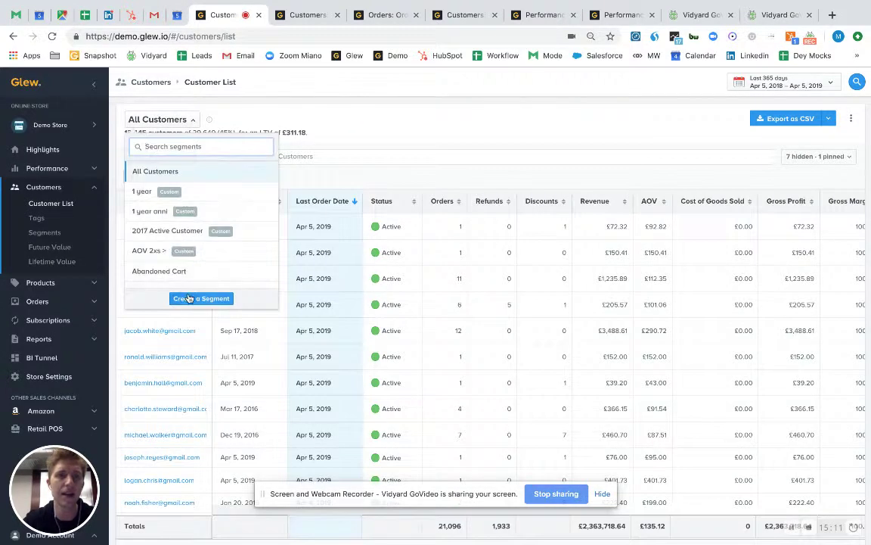
{"action": "left_click", "coordinate": [195, 296]}
{"action": "left_click", "coordinate": [300, 148]}
{"action": "left_click", "coordinate": [295, 168]}
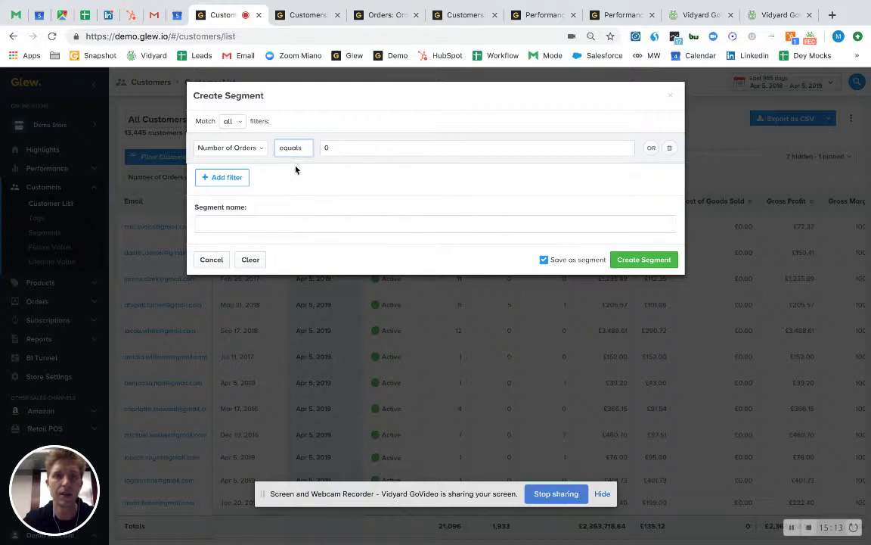
{"action": "left_click", "coordinate": [325, 147]}
{"action": "type", "text": "1"}
Step: Add a second filter, Channel is affiliate, to the new segment and close the segment setup without creating it
{"action": "left_click", "coordinate": [220, 178]}
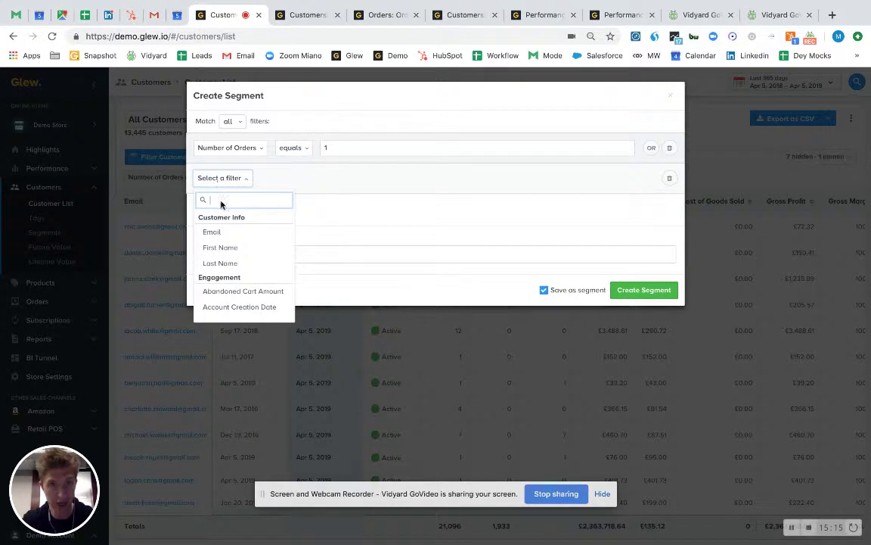
{"action": "scroll", "coordinate": [227, 257], "scroll_direction": "down", "scroll_amount": 5}
{"action": "left_click", "coordinate": [224, 296]}
{"action": "left_click", "coordinate": [255, 177]}
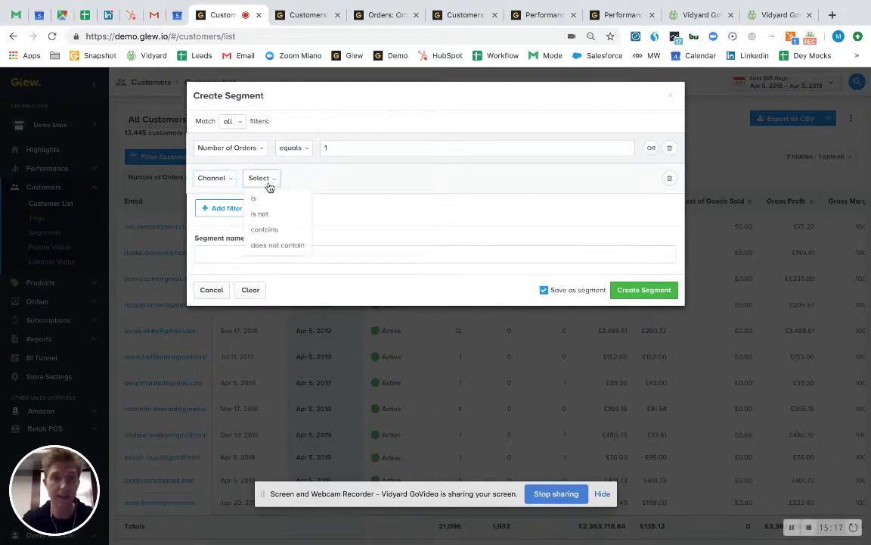
{"action": "left_click", "coordinate": [252, 200]}
{"action": "left_click", "coordinate": [294, 178]}
{"action": "scroll", "coordinate": [305, 282], "scroll_direction": "down", "scroll_amount": 1}
{"action": "left_click", "coordinate": [305, 282]}
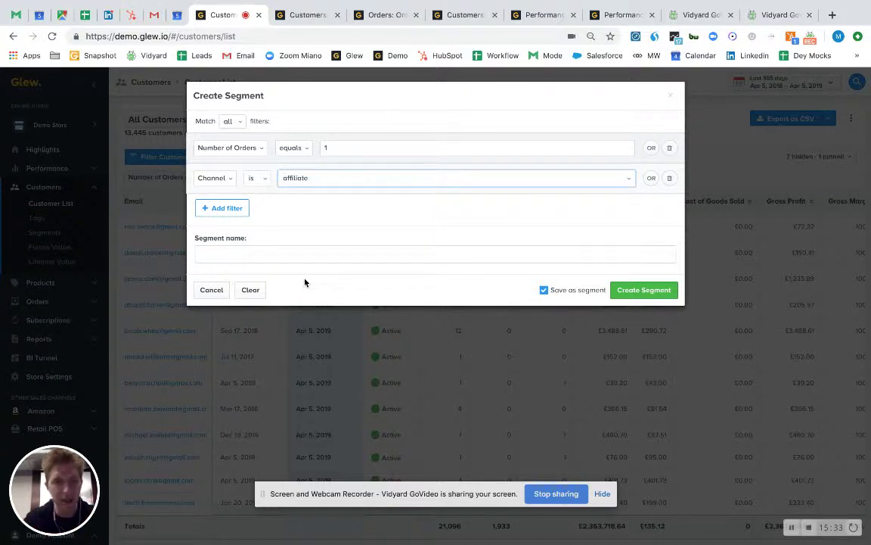
{"action": "left_click", "coordinate": [670, 96]}
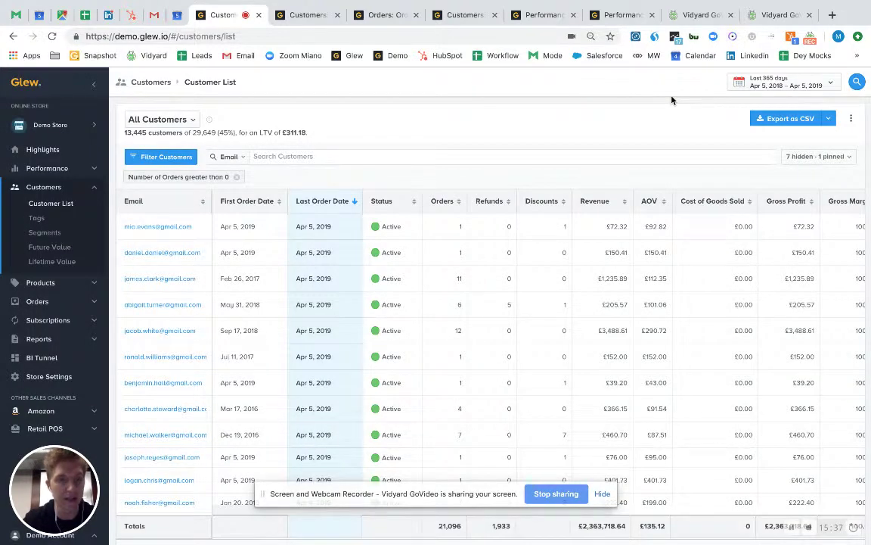
Step: Open the customers' Lifetime Value report and examine the channels in the LTV Profitability by Channel table
{"action": "left_click", "coordinate": [51, 261]}
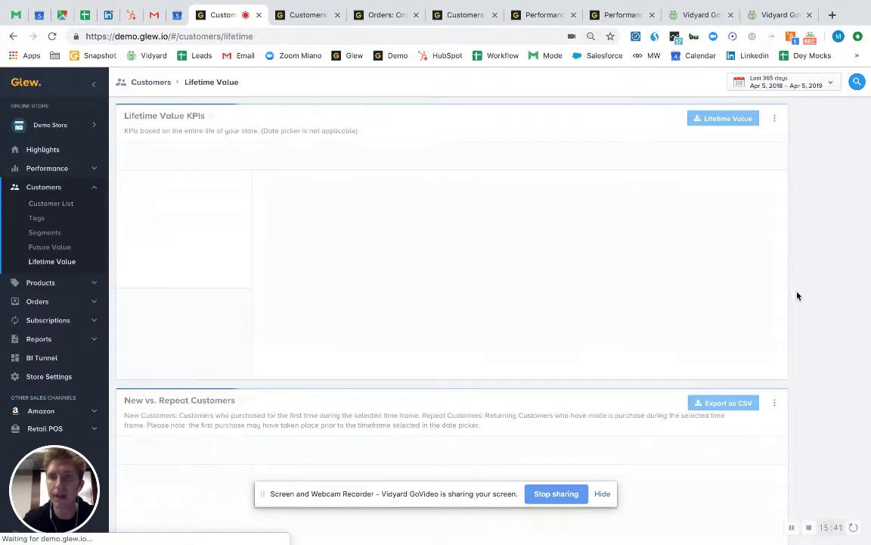
{"action": "scroll", "coordinate": [823, 325], "scroll_direction": "down", "scroll_amount": 2}
{"action": "scroll", "coordinate": [823, 325], "scroll_direction": "down", "scroll_amount": 2}
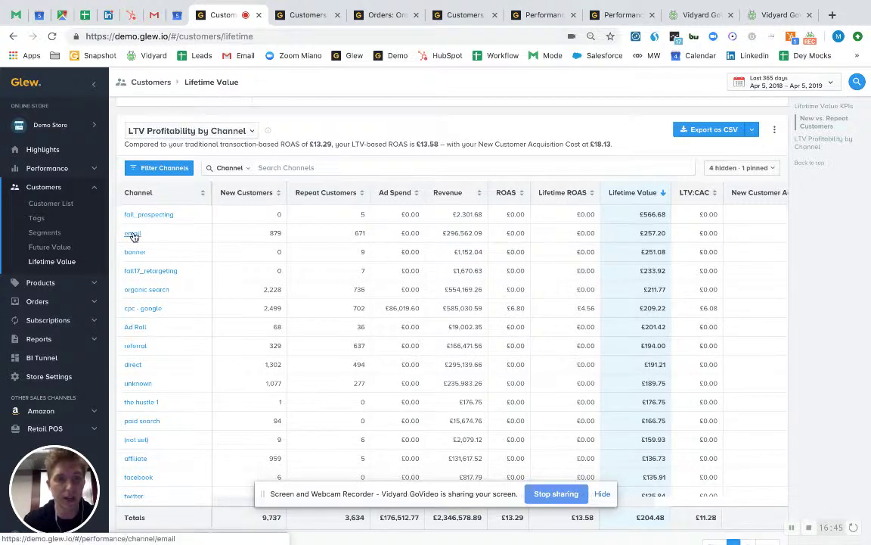
Step: Review the Sources and Campaigns tables in the already open performance reports for the Cpc - Google and Email channels
{"action": "left_click", "coordinate": [543, 16]}
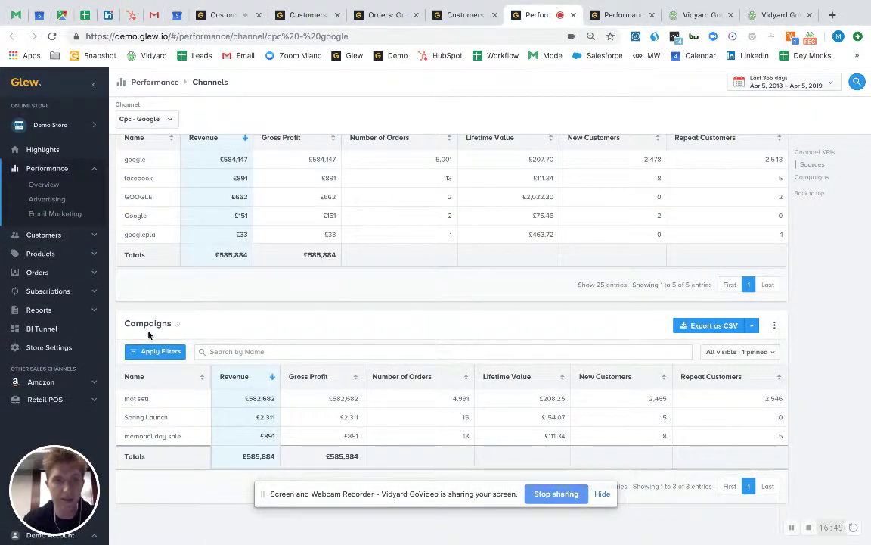
{"action": "scroll", "coordinate": [168, 262], "scroll_direction": "up", "scroll_amount": 2}
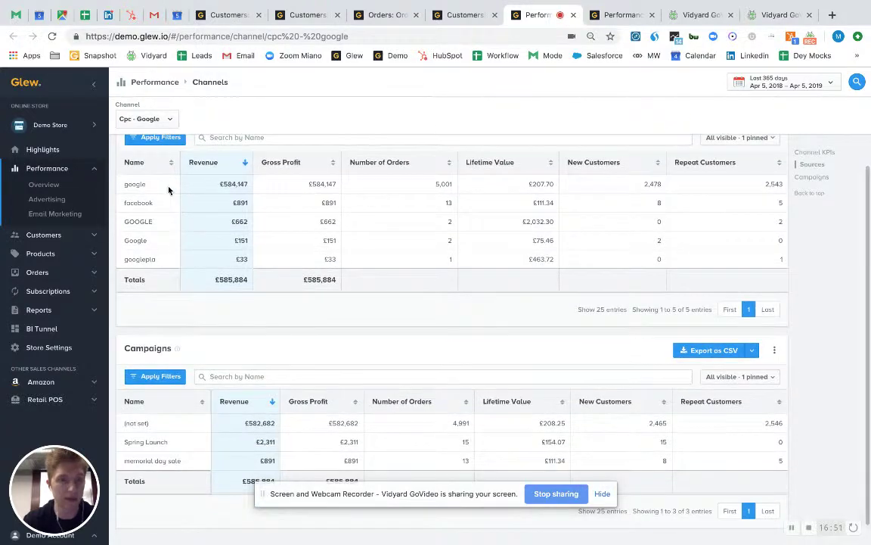
{"action": "left_click", "coordinate": [616, 14]}
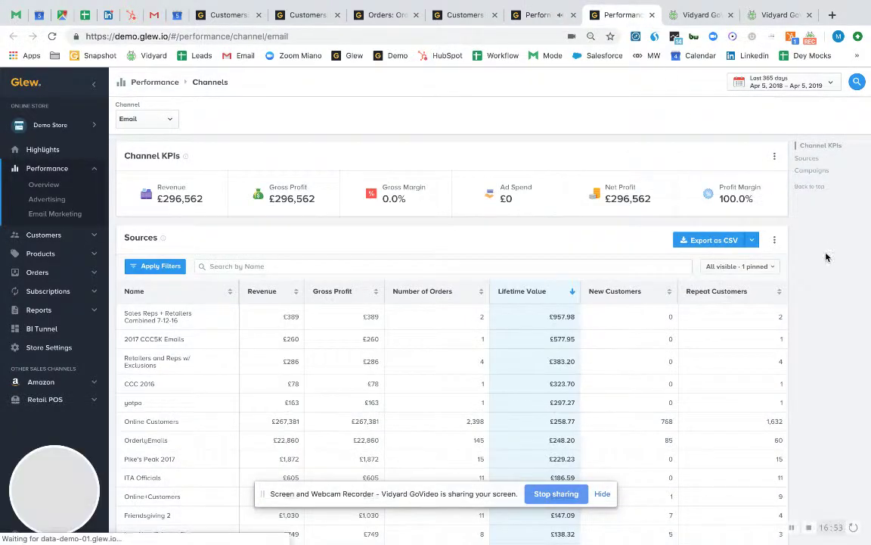
{"action": "scroll", "coordinate": [821, 269], "scroll_direction": "down", "scroll_amount": 10}
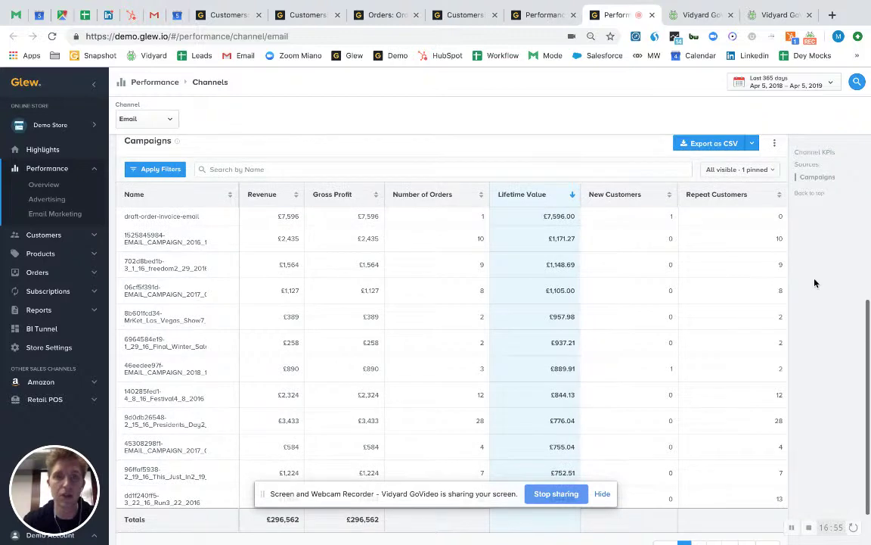